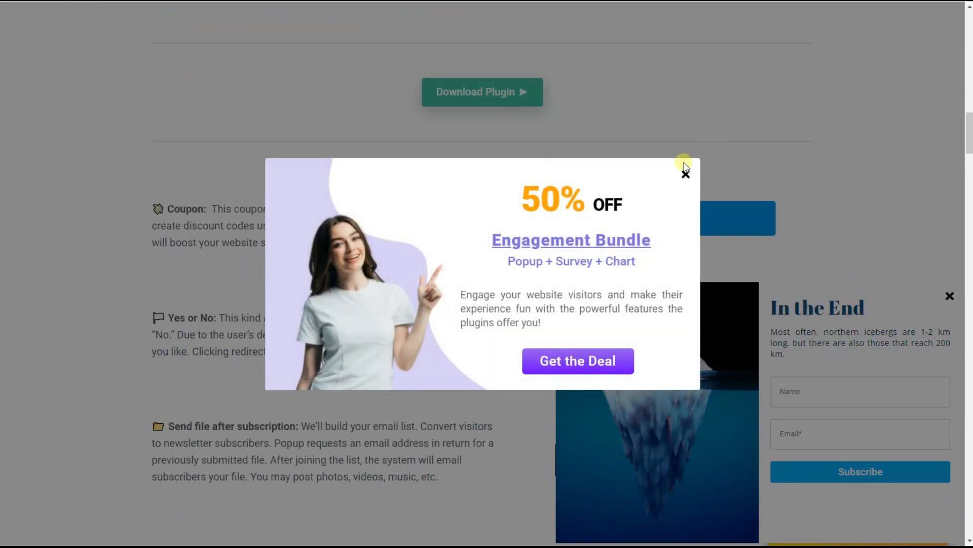
Close the discount offer and review the popup types, demos and Pro features on the plugin's page.
{"action": "left_click", "coordinate": [686, 174]}
{"action": "scroll", "coordinate": [693, 181], "scroll_direction": "down", "scroll_amount": 1}
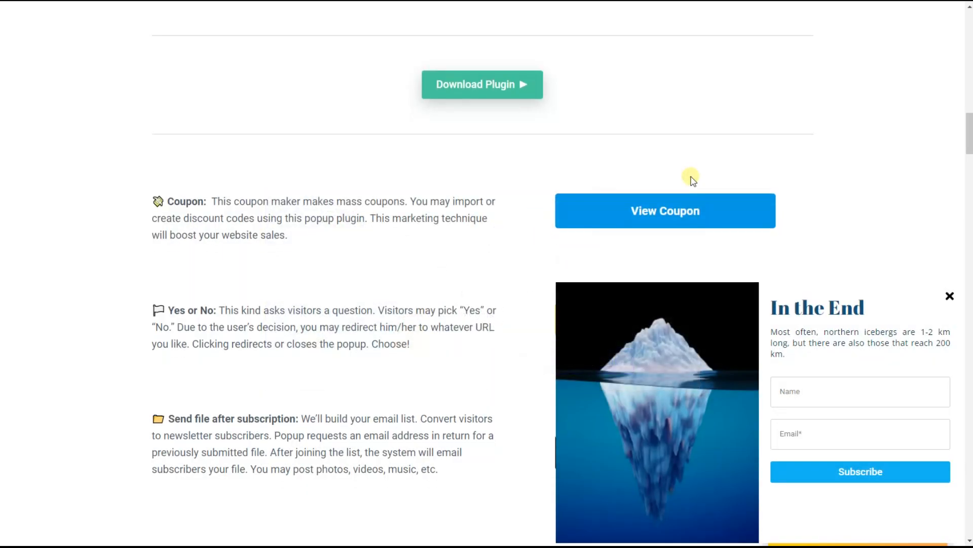
{"action": "scroll", "coordinate": [693, 181], "scroll_direction": "down", "scroll_amount": 2}
{"action": "scroll", "coordinate": [693, 181], "scroll_direction": "down", "scroll_amount": 2}
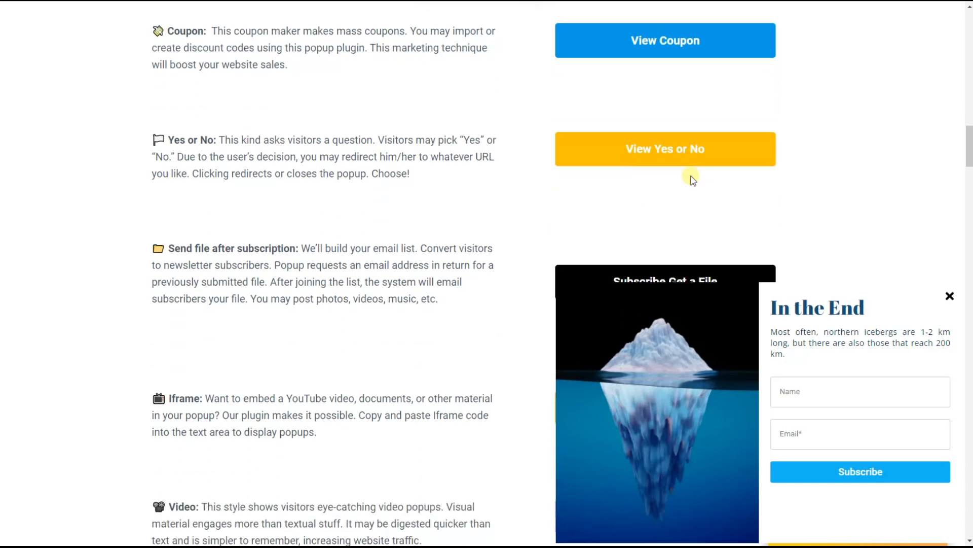
{"action": "scroll", "coordinate": [694, 181], "scroll_direction": "down", "scroll_amount": 4}
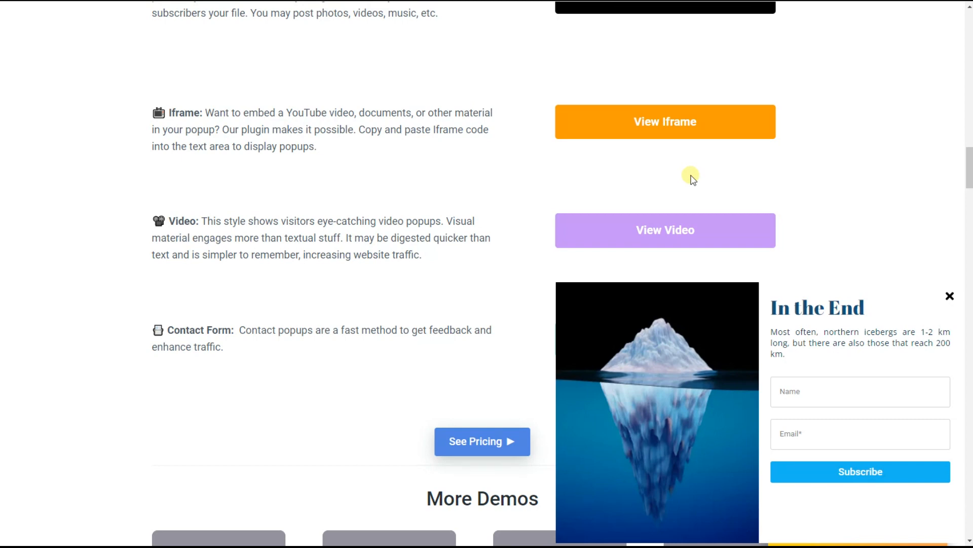
{"action": "scroll", "coordinate": [693, 181], "scroll_direction": "down", "scroll_amount": 5}
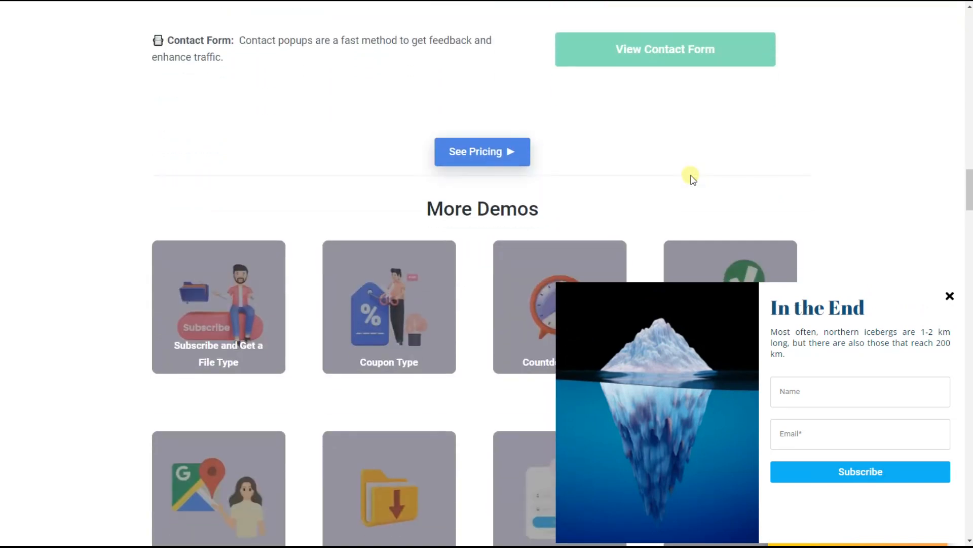
{"action": "scroll", "coordinate": [693, 178], "scroll_direction": "down", "scroll_amount": 5}
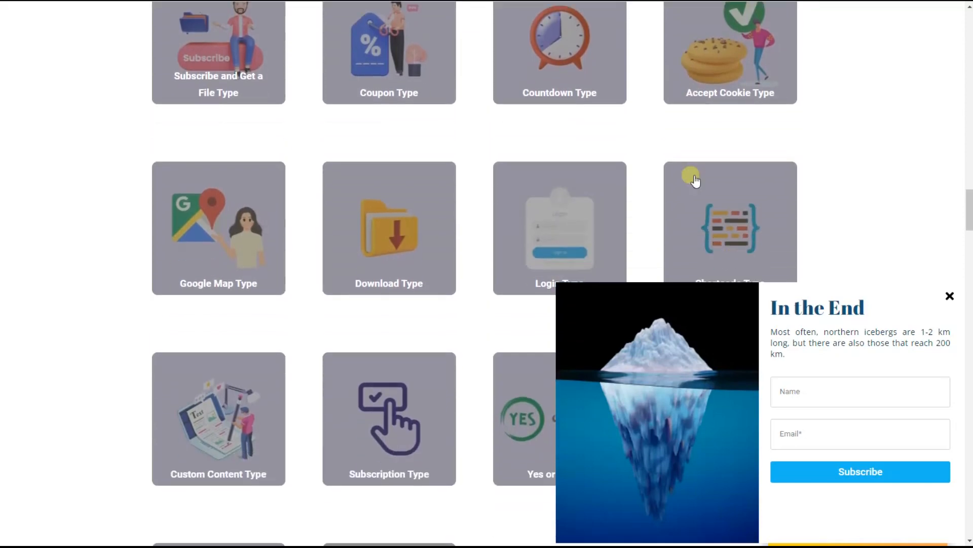
{"action": "scroll", "coordinate": [693, 177], "scroll_direction": "down", "scroll_amount": 3}
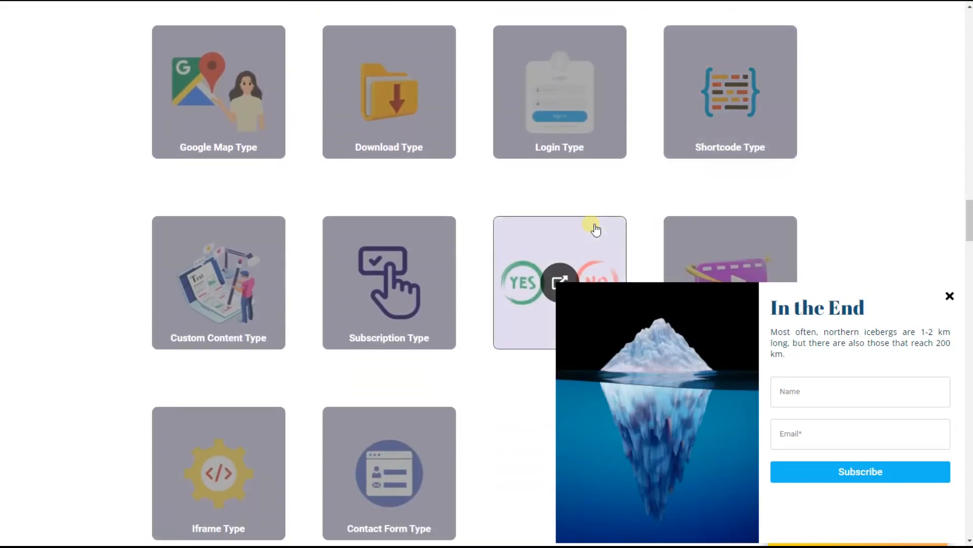
{"action": "scroll", "coordinate": [596, 229], "scroll_direction": "down", "scroll_amount": 3}
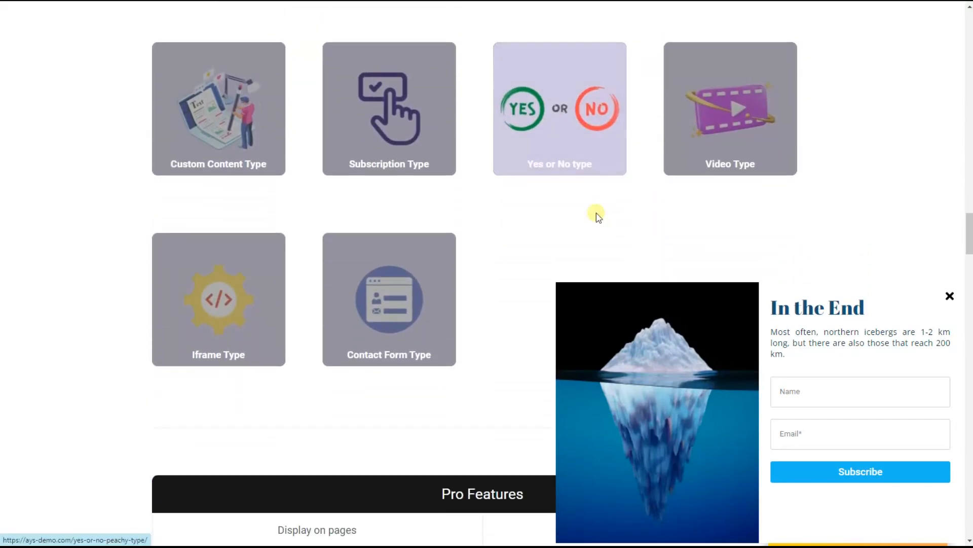
{"action": "scroll", "coordinate": [597, 216], "scroll_direction": "down", "scroll_amount": 4}
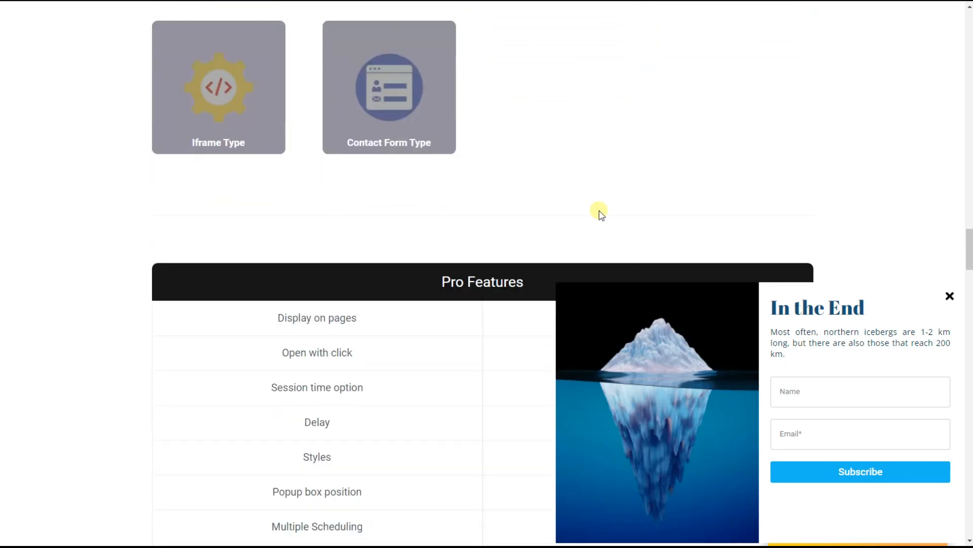
{"action": "scroll", "coordinate": [600, 212], "scroll_direction": "down", "scroll_amount": 4}
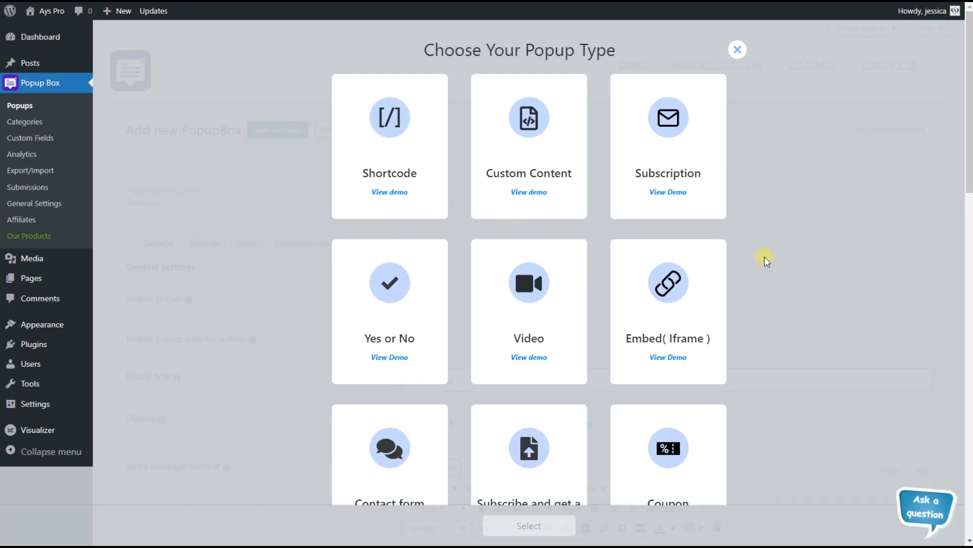
Choose the Contact form type and the Default template for the new popup.
{"action": "scroll", "coordinate": [722, 285], "scroll_direction": "down", "scroll_amount": 1}
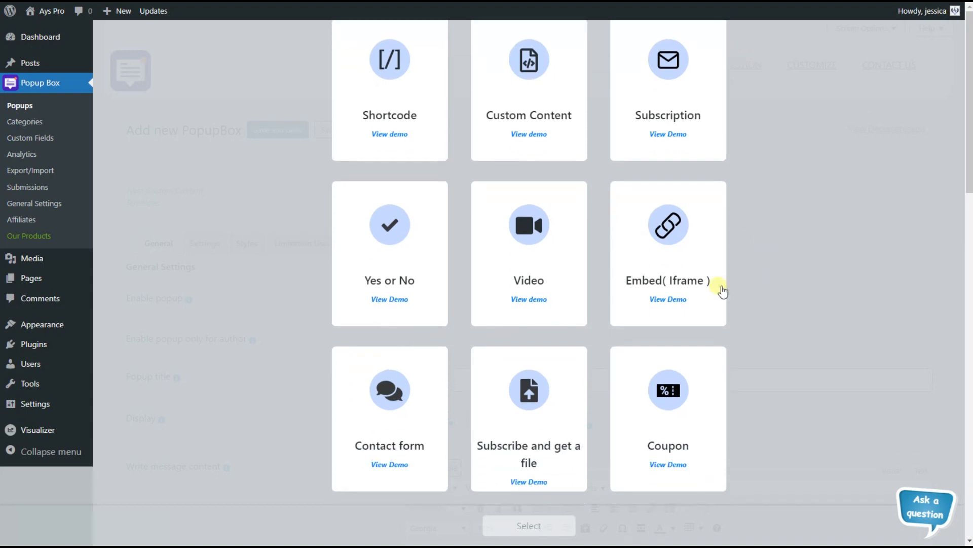
{"action": "left_click", "coordinate": [404, 406]}
{"action": "left_click", "coordinate": [520, 523]}
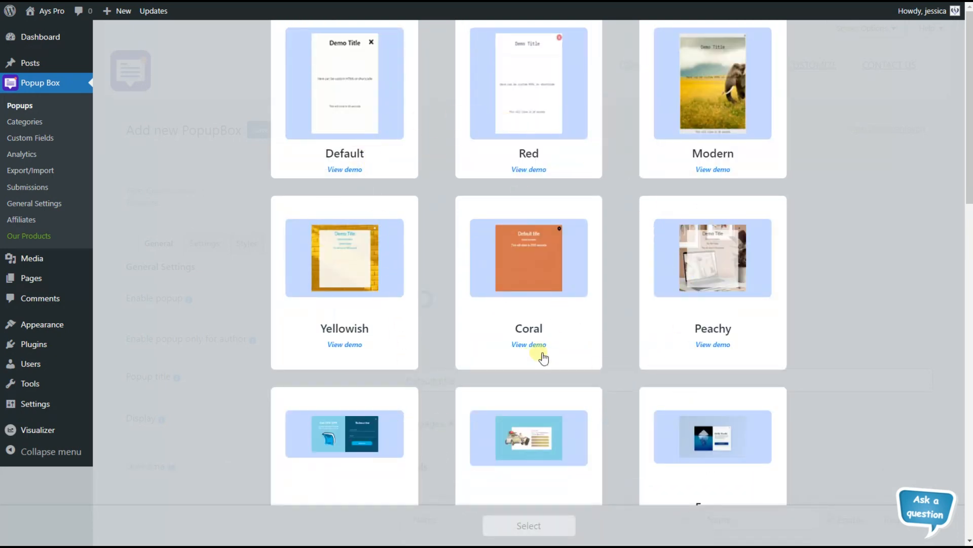
{"action": "scroll", "coordinate": [375, 267], "scroll_direction": "up", "scroll_amount": 1}
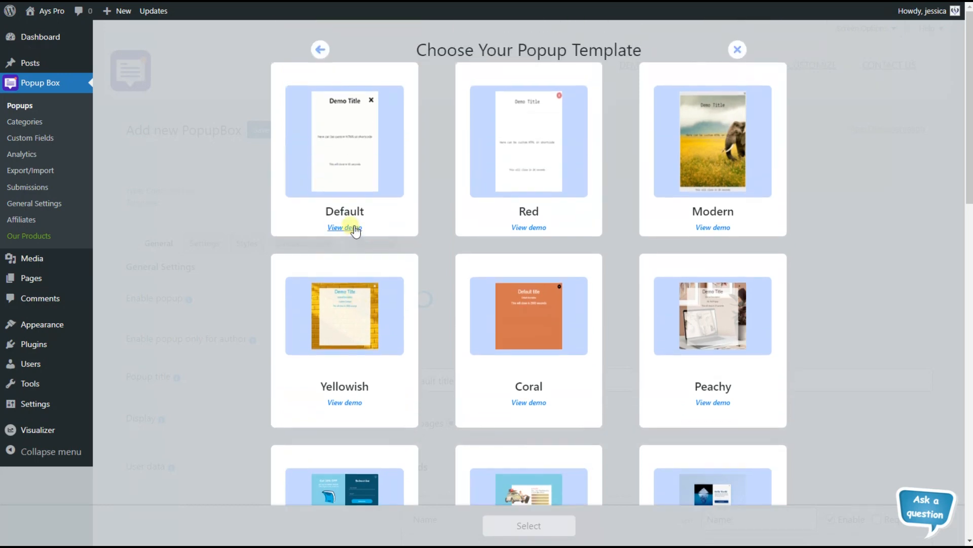
{"action": "left_click", "coordinate": [332, 186]}
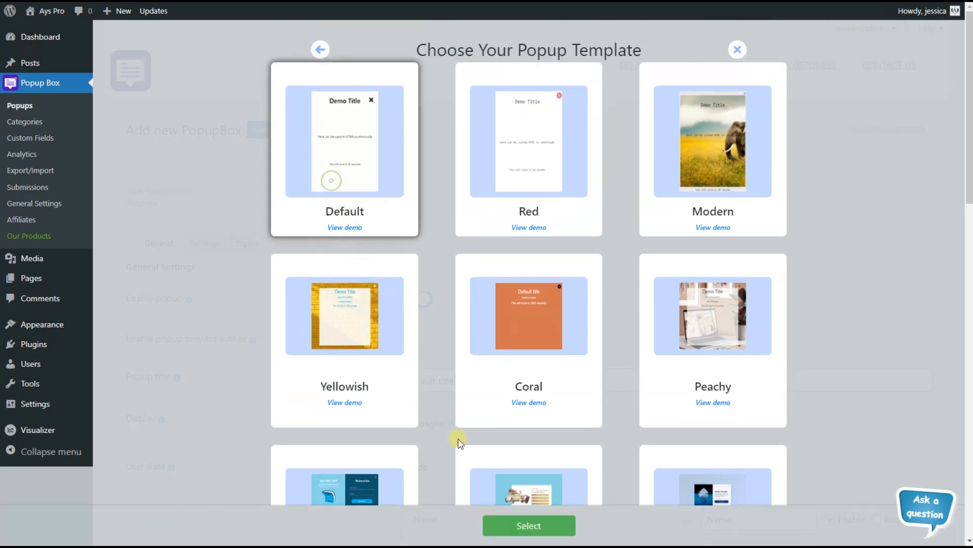
{"action": "left_click", "coordinate": [518, 528]}
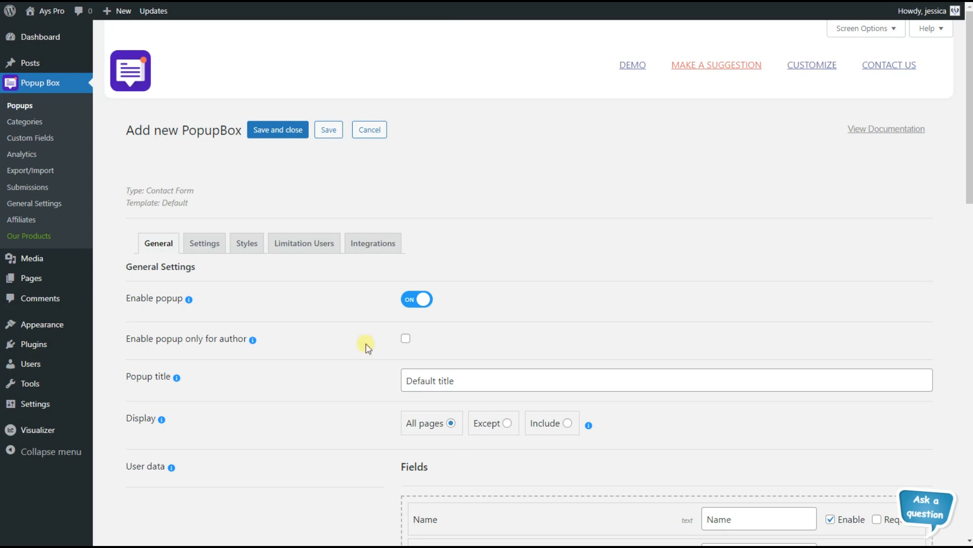
Check the new popup's general settings and user data fields, and open its integration settings.
{"action": "scroll", "coordinate": [365, 345], "scroll_direction": "down", "scroll_amount": 1}
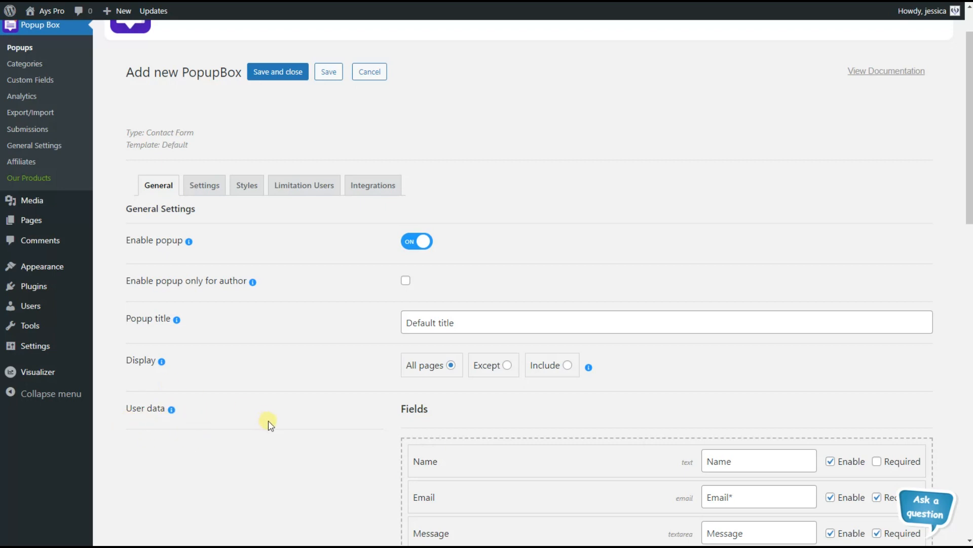
{"action": "scroll", "coordinate": [350, 429], "scroll_direction": "down", "scroll_amount": 1}
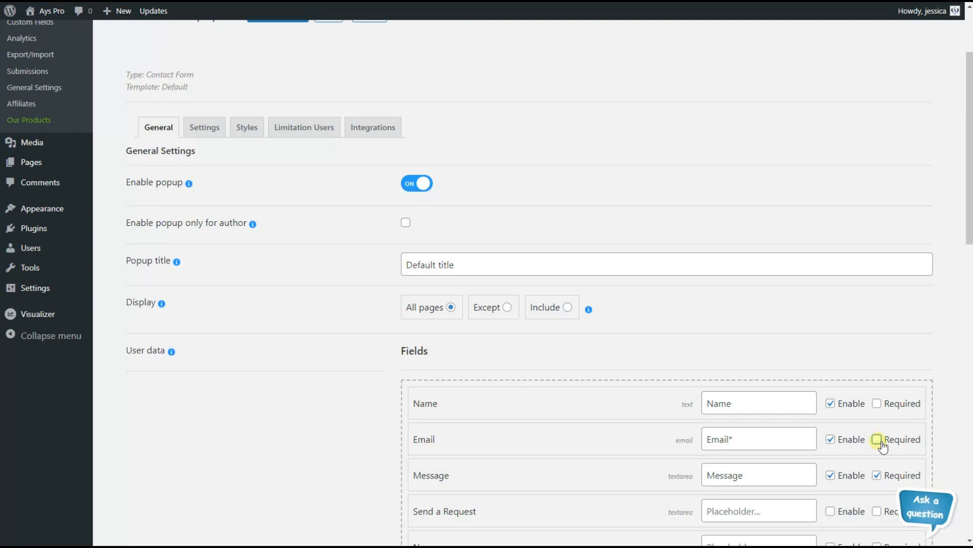
{"action": "scroll", "coordinate": [526, 346], "scroll_direction": "up", "scroll_amount": 3}
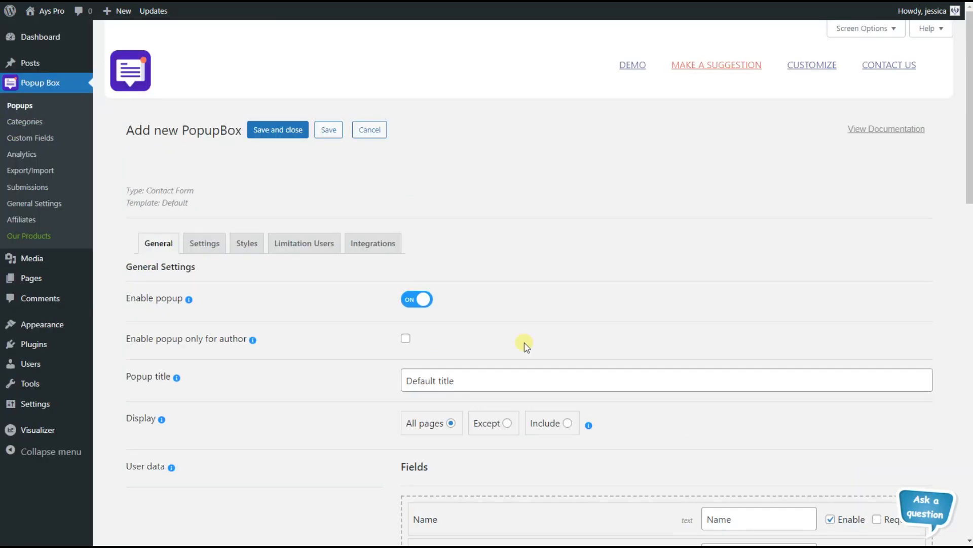
{"action": "scroll", "coordinate": [534, 359], "scroll_direction": "down", "scroll_amount": 1}
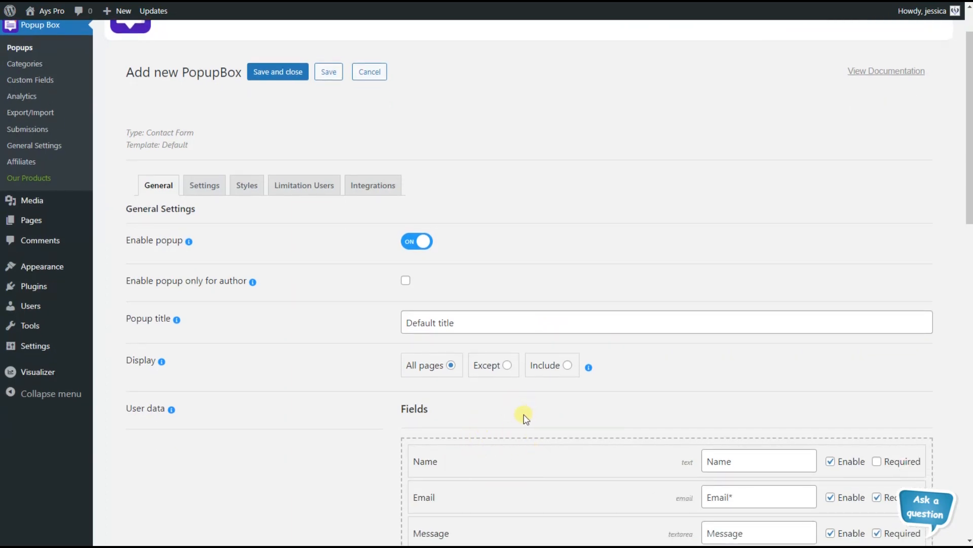
{"action": "scroll", "coordinate": [523, 417], "scroll_direction": "up", "scroll_amount": 1}
{"action": "left_click", "coordinate": [394, 247]}
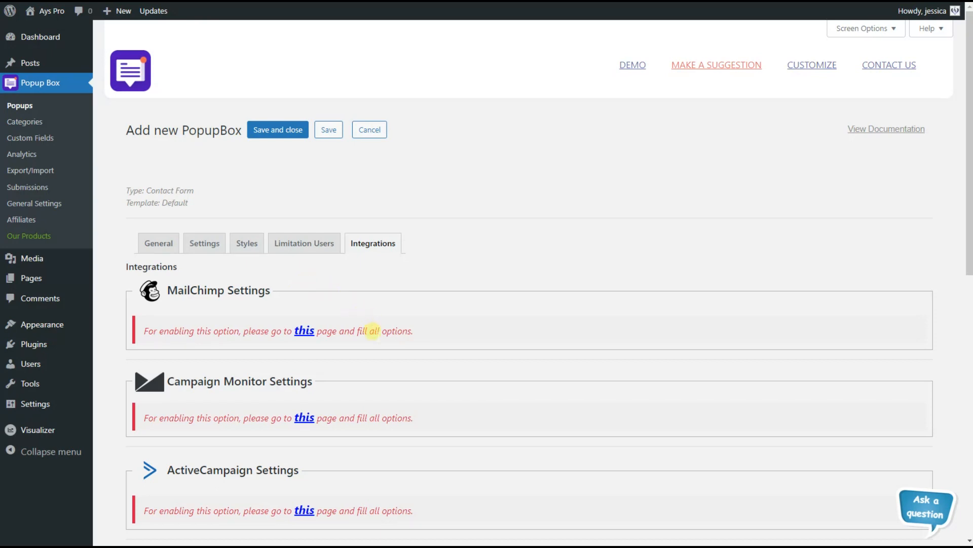
Open the integrations in the Popup Box general settings and go to the Mailchimp account's API keys page.
{"action": "left_click", "coordinate": [70, 203]}
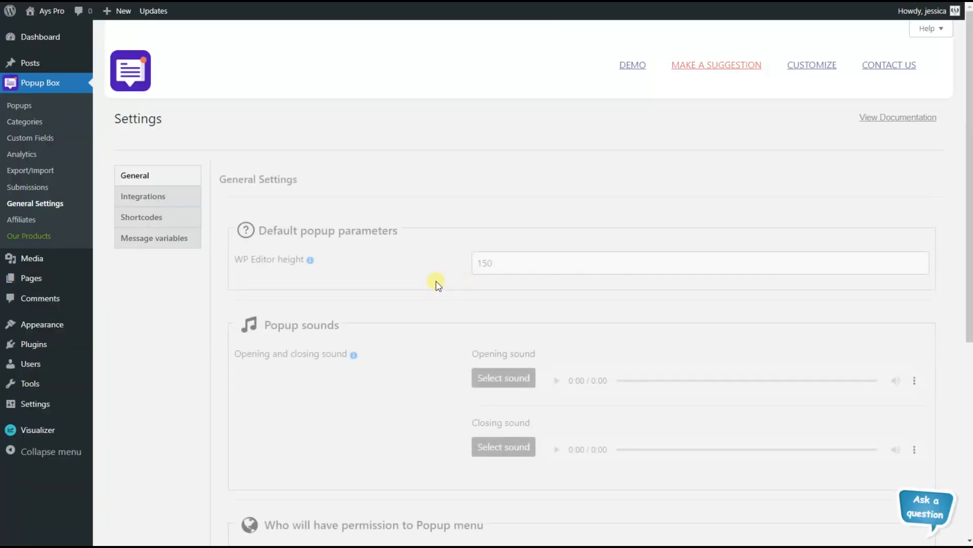
{"action": "left_click", "coordinate": [175, 199]}
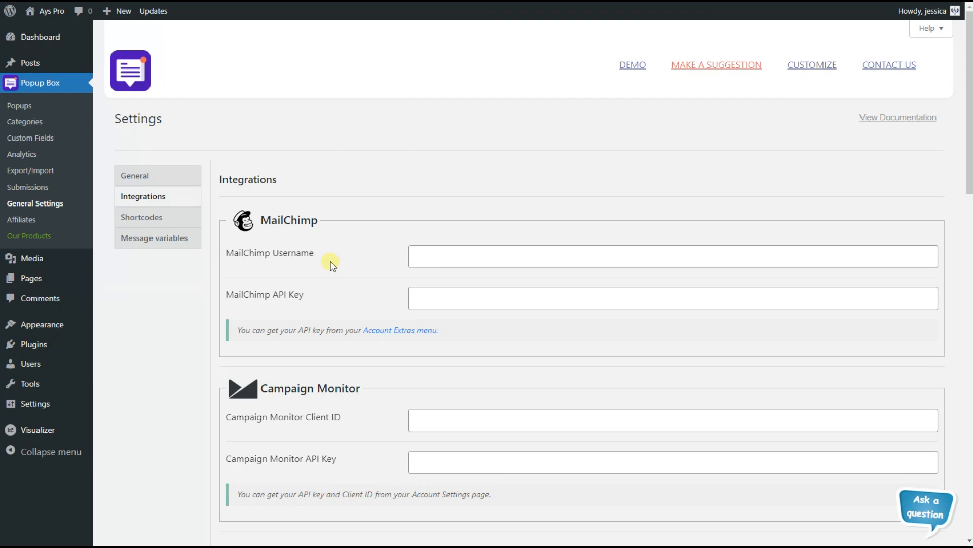
{"action": "left_click", "coordinate": [375, 330]}
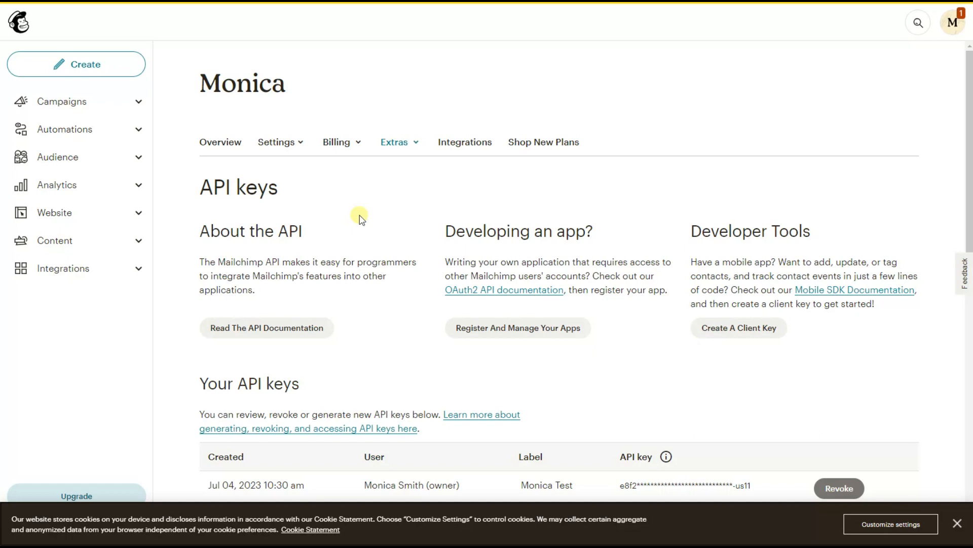
Create a new Mailchimp API key, giving it a descriptive name, and generate it.
{"action": "scroll", "coordinate": [360, 218], "scroll_direction": "down", "scroll_amount": 4}
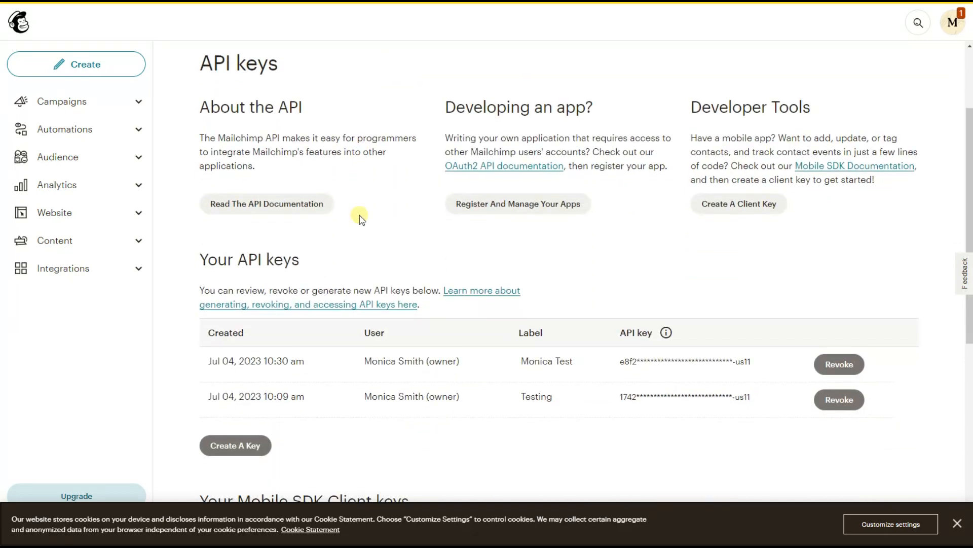
{"action": "left_click", "coordinate": [245, 336]}
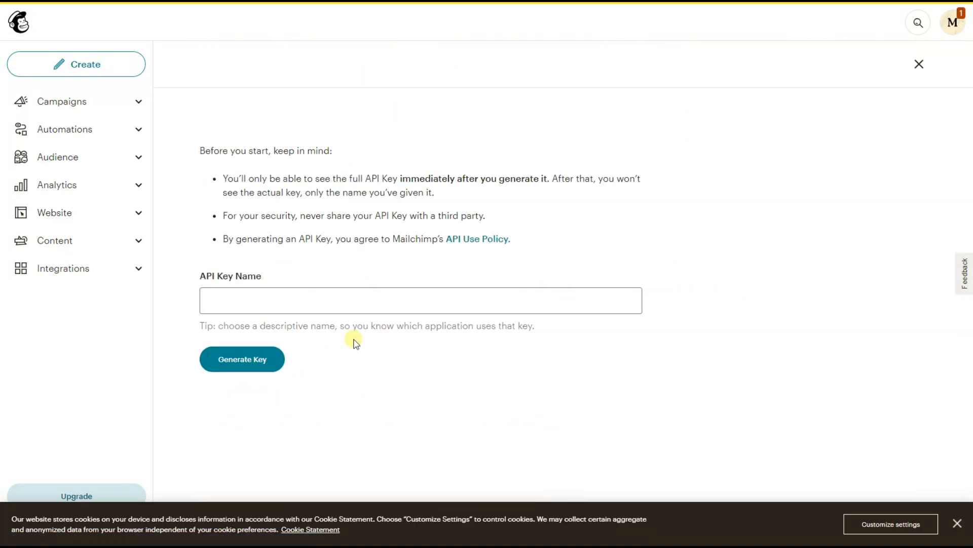
{"action": "left_click", "coordinate": [302, 301]}
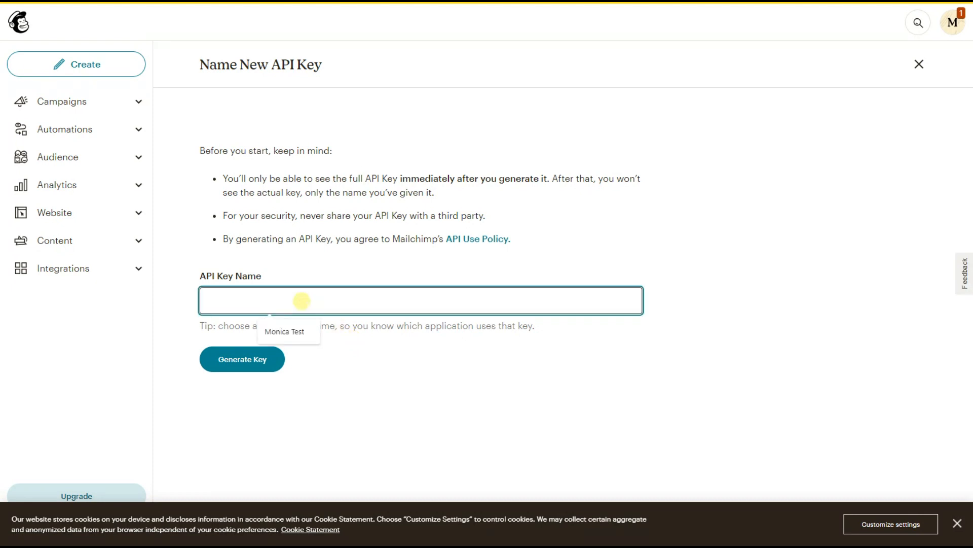
{"action": "left_click", "coordinate": [281, 331]}
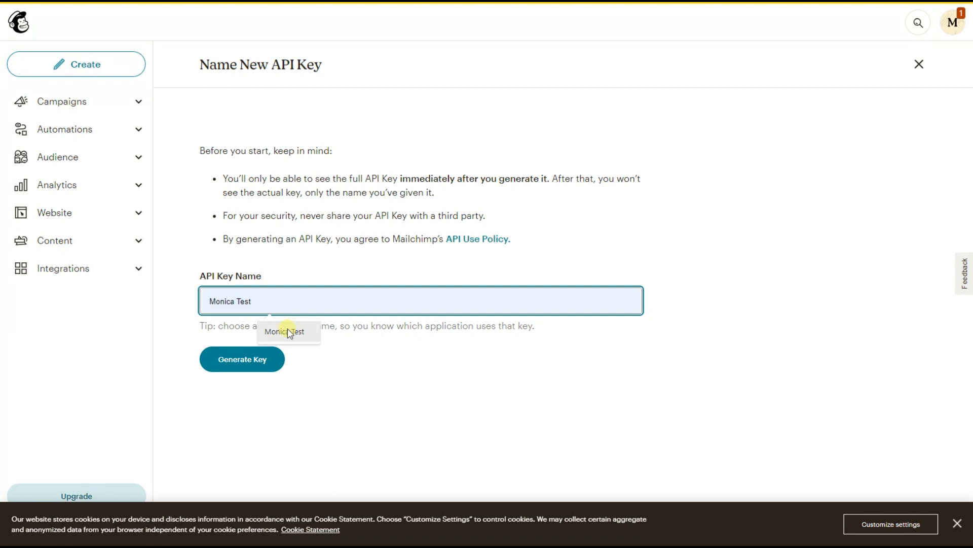
{"action": "type", "text": "ing"}
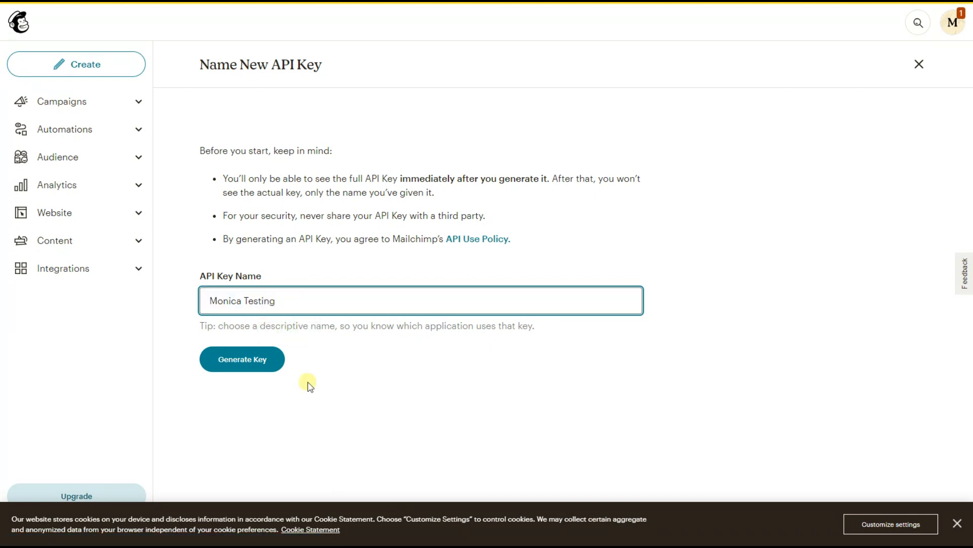
{"action": "left_click", "coordinate": [265, 370]}
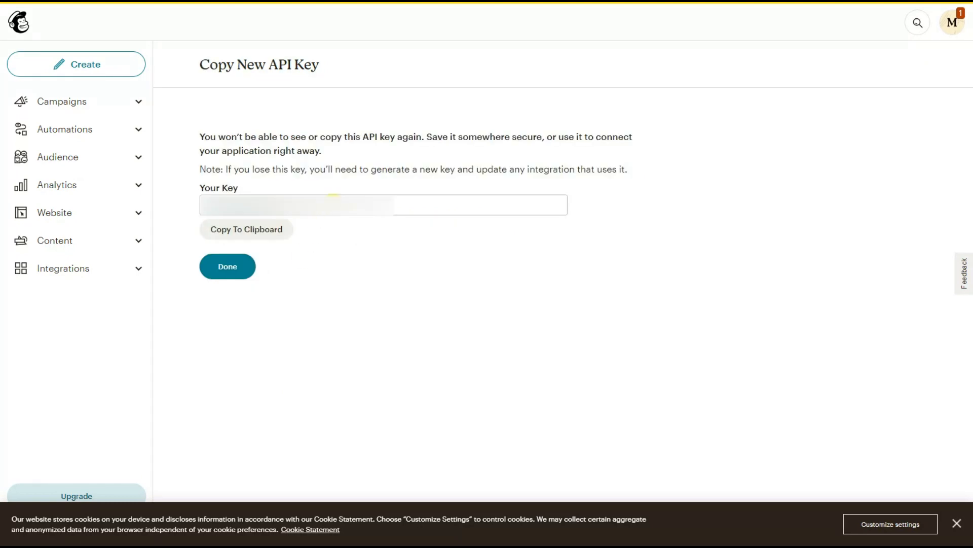
Copy the generated API key and paste it as the MailChimp API key in the Popup Box integration settings.
{"action": "left_click", "coordinate": [288, 231]}
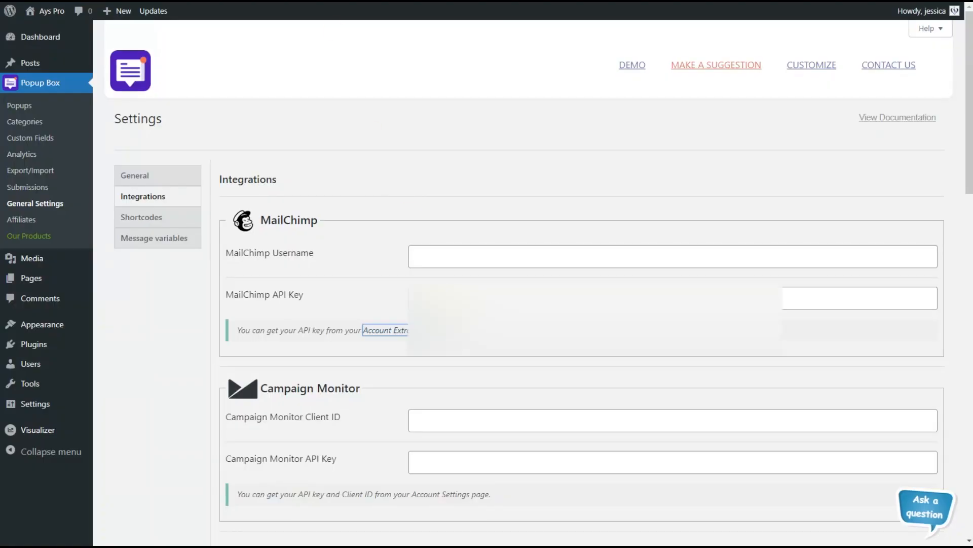
{"action": "left_click", "coordinate": [411, 298]}
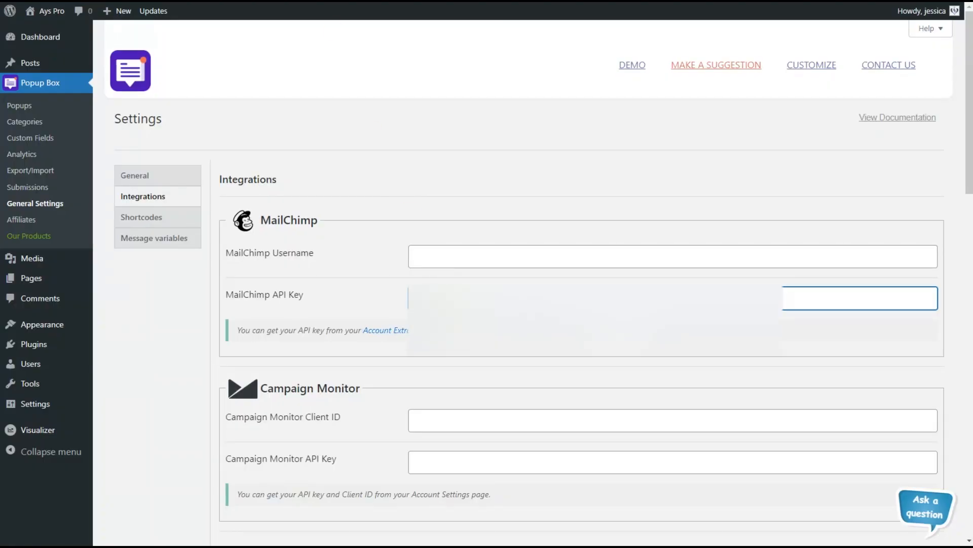
{"action": "key", "text": "ctrl+v"}
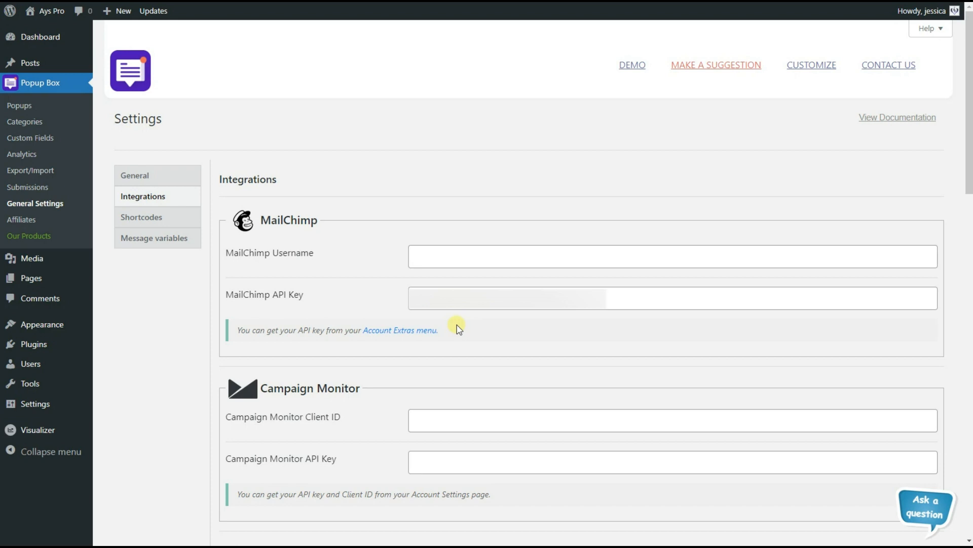
Enter the account's username as the MailChimp Username, correcting its ending and capitalisation.
{"action": "left_click", "coordinate": [452, 256]}
{"action": "left_click", "coordinate": [479, 285]}
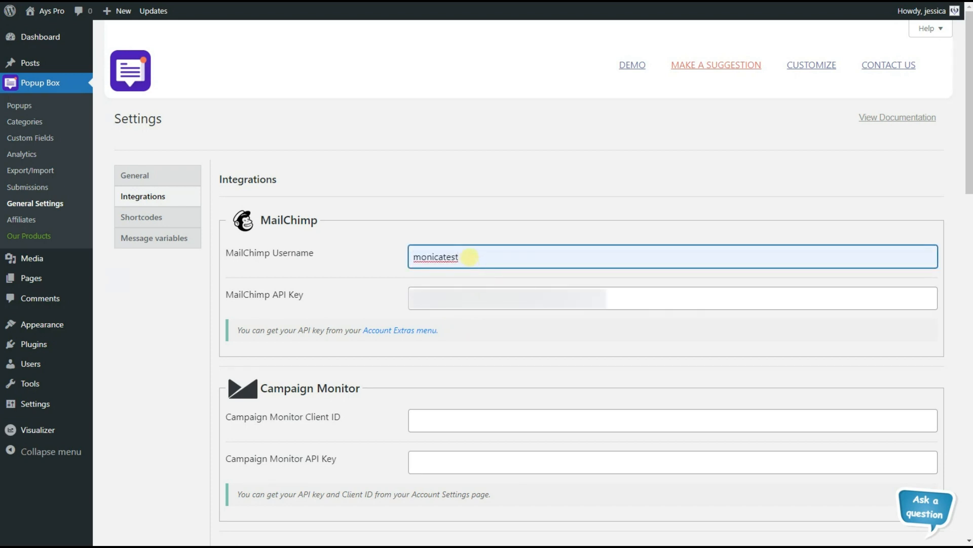
{"action": "type", "text": "ing"}
{"action": "left_click_drag", "start_coordinate": [421, 256], "coordinate": [413, 257]}
{"action": "type", "text": "M"}
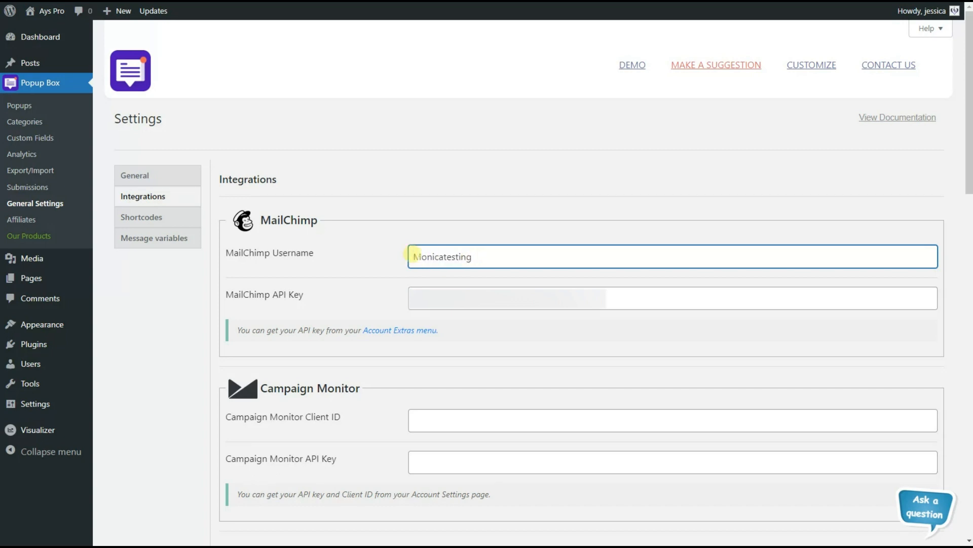
{"action": "left_click", "coordinate": [443, 256]}
{"action": "left_click_drag", "start_coordinate": [449, 256], "coordinate": [446, 256]}
{"action": "type", "text": "T"}
{"action": "left_click", "coordinate": [478, 335]}
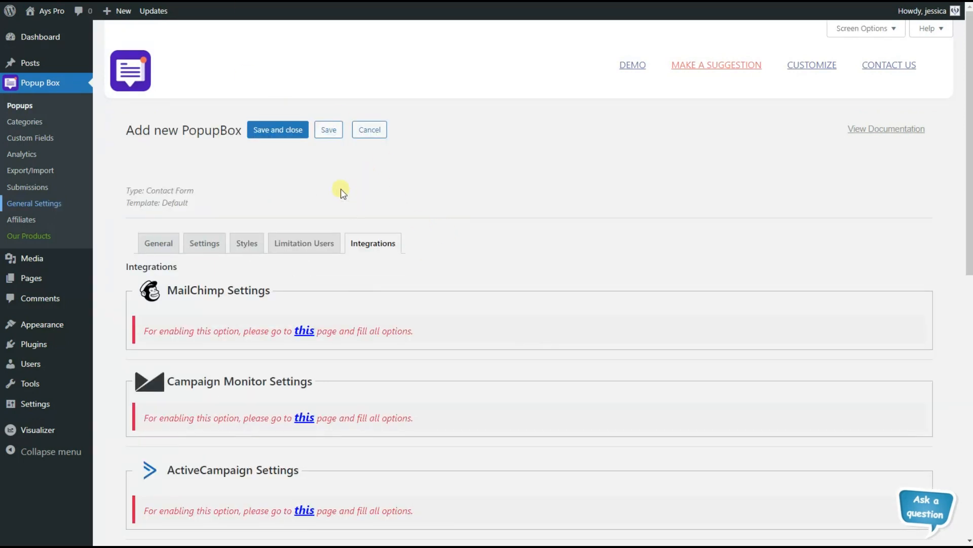
Save the new contact form popup.
{"action": "left_click", "coordinate": [328, 129]}
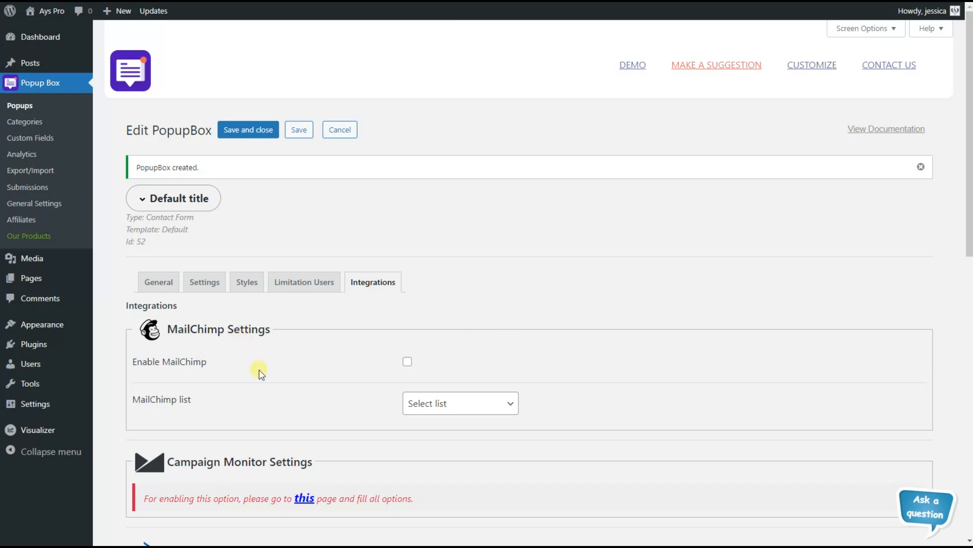
Enable MailChimp for the contact form popup, choose the audience as its MailChimp list, and save the popup.
{"action": "left_click", "coordinate": [407, 363]}
{"action": "left_click", "coordinate": [449, 404]}
{"action": "left_click", "coordinate": [451, 435]}
{"action": "left_click", "coordinate": [299, 130]}
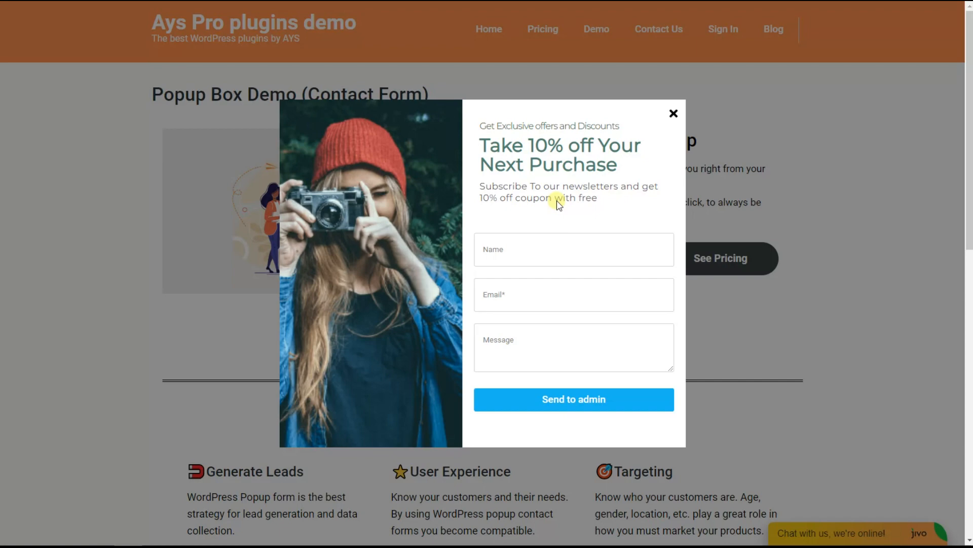
Submit the demo popup's contact form with a test name, an e-mail address and the message Testing, and refresh the Mailchimp audience contacts.
{"action": "left_click", "coordinate": [517, 255]}
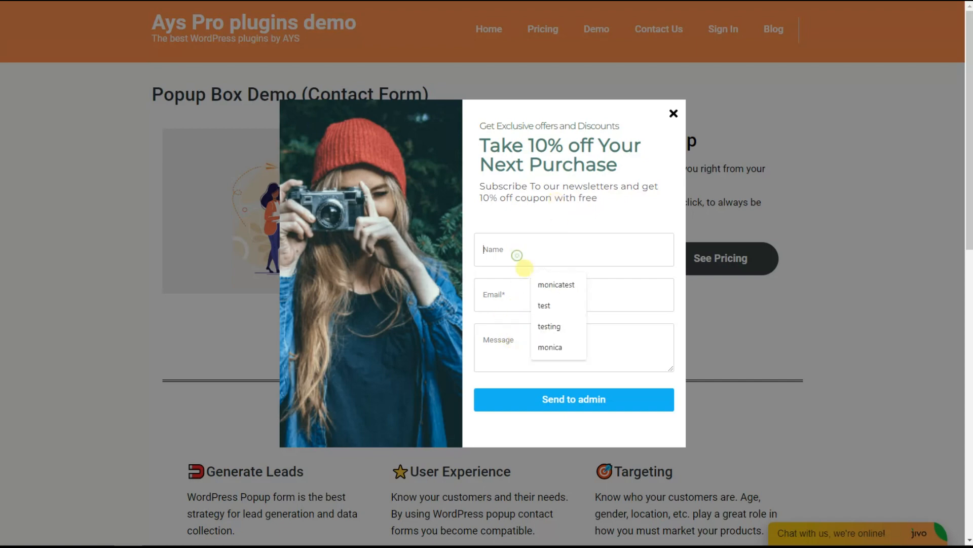
{"action": "left_click", "coordinate": [556, 284]}
{"action": "left_click", "coordinate": [548, 298]}
{"action": "left_click", "coordinate": [567, 330]}
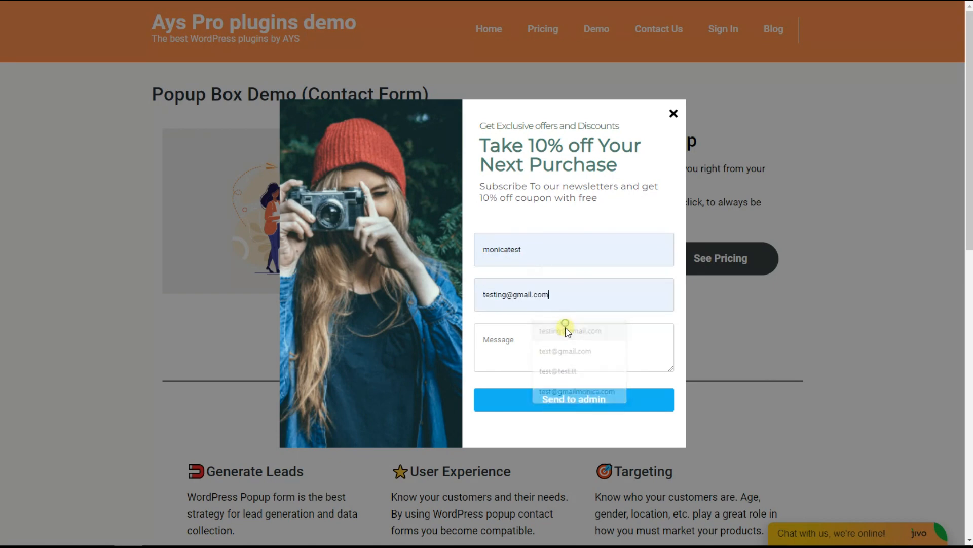
{"action": "left_click", "coordinate": [549, 341]}
{"action": "type", "text": "Testing"}
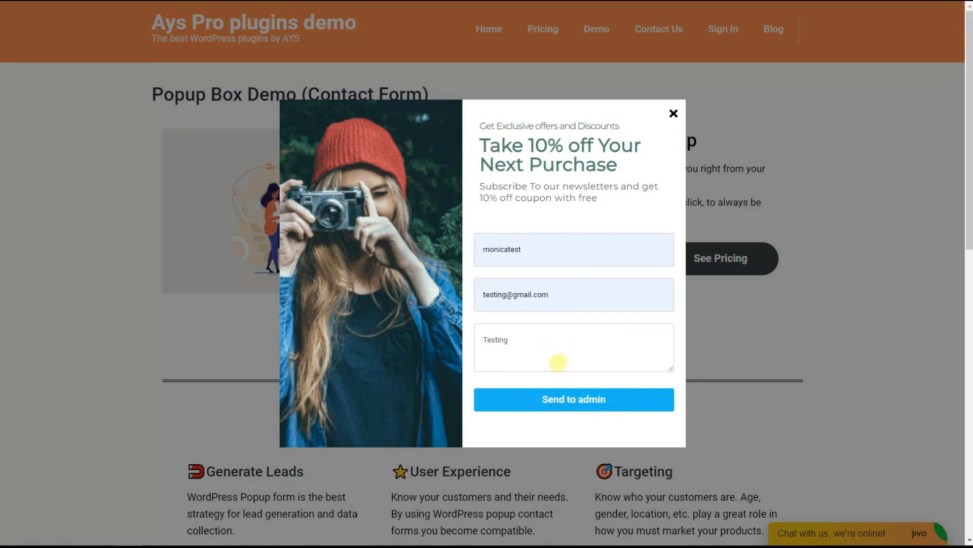
{"action": "left_click", "coordinate": [573, 395]}
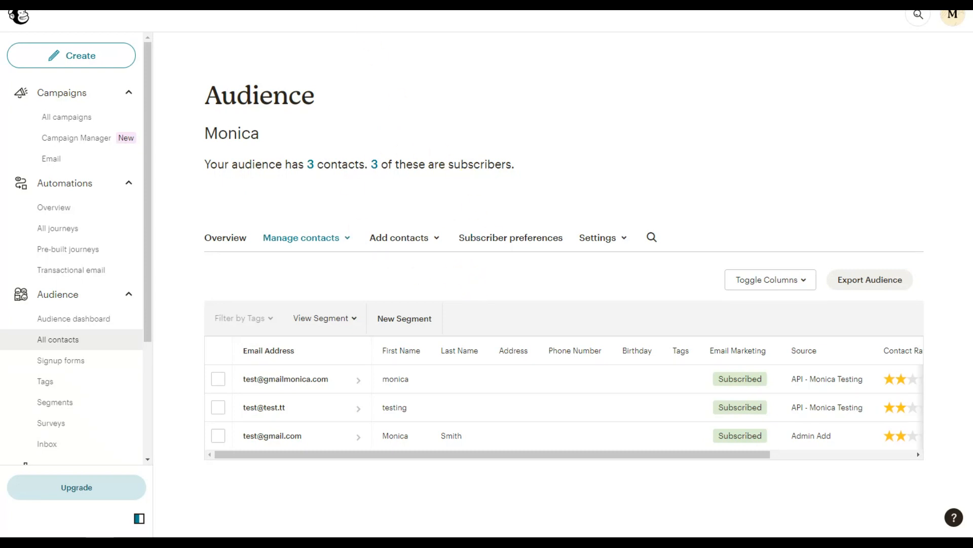
{"action": "key", "text": "F5"}
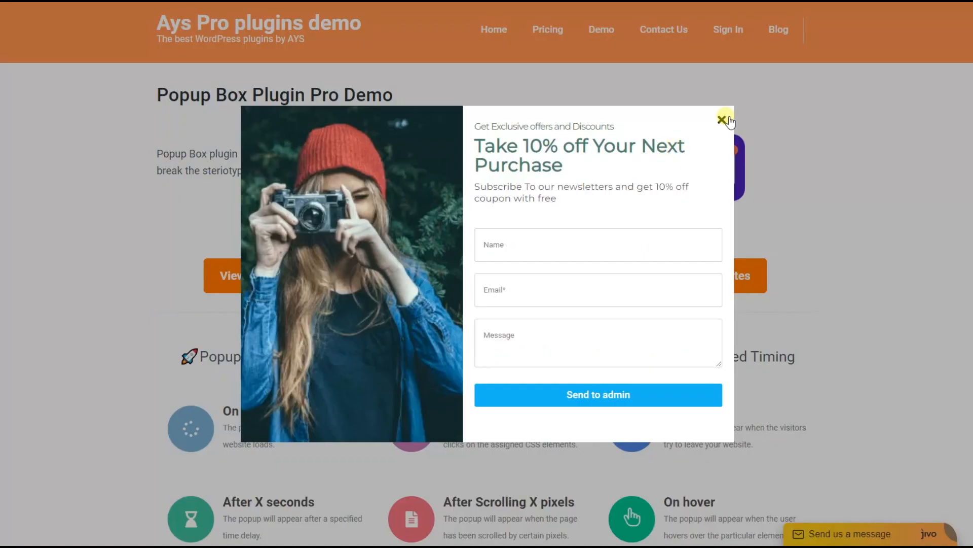
Dismiss the popups on the Popup Box Plugin Pro Demo page and examine its popup triggers, popup types and further demos.
{"action": "left_click", "coordinate": [724, 119]}
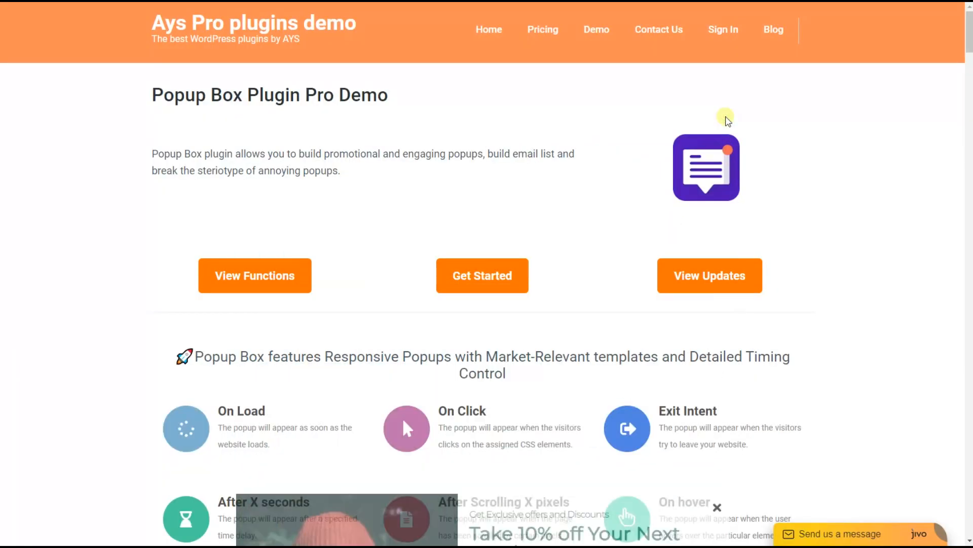
{"action": "scroll", "coordinate": [582, 167], "scroll_direction": "down", "scroll_amount": 5}
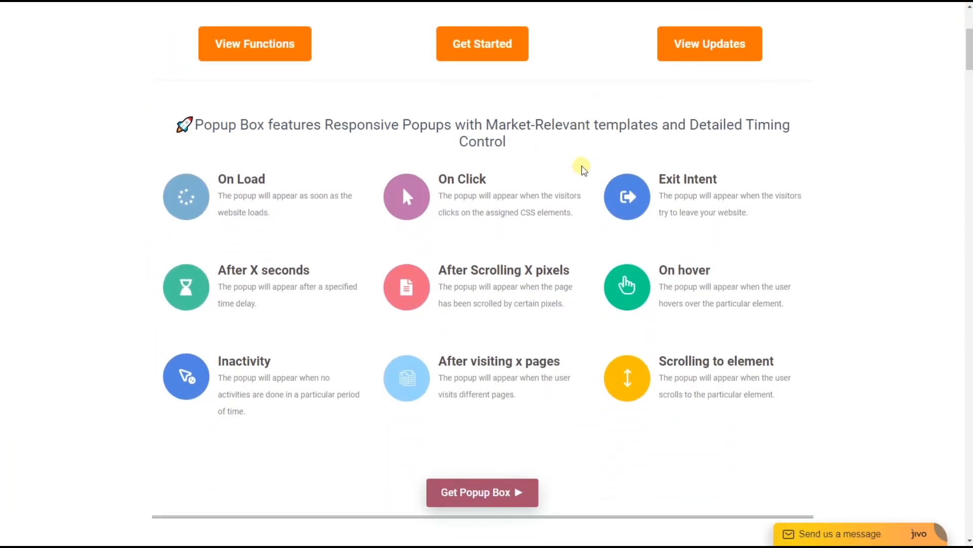
{"action": "scroll", "coordinate": [583, 167], "scroll_direction": "down", "scroll_amount": 3}
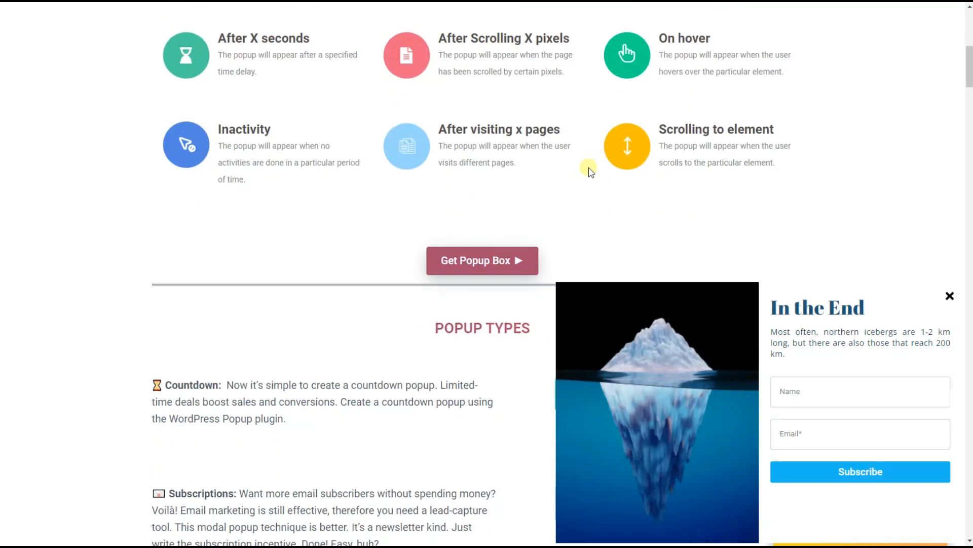
{"action": "scroll", "coordinate": [588, 170], "scroll_direction": "down", "scroll_amount": 2}
{"action": "scroll", "coordinate": [590, 170], "scroll_direction": "down", "scroll_amount": 7}
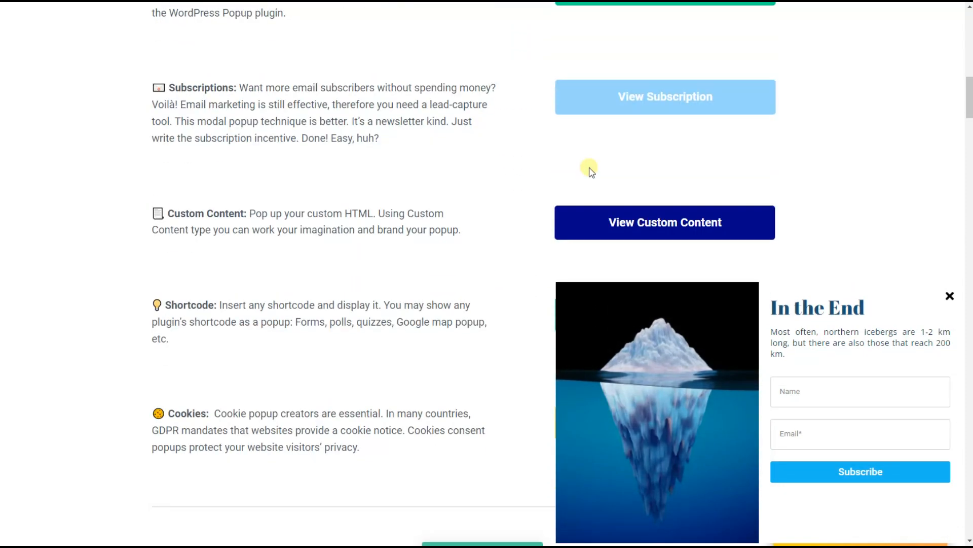
{"action": "scroll", "coordinate": [592, 171], "scroll_direction": "down", "scroll_amount": 7}
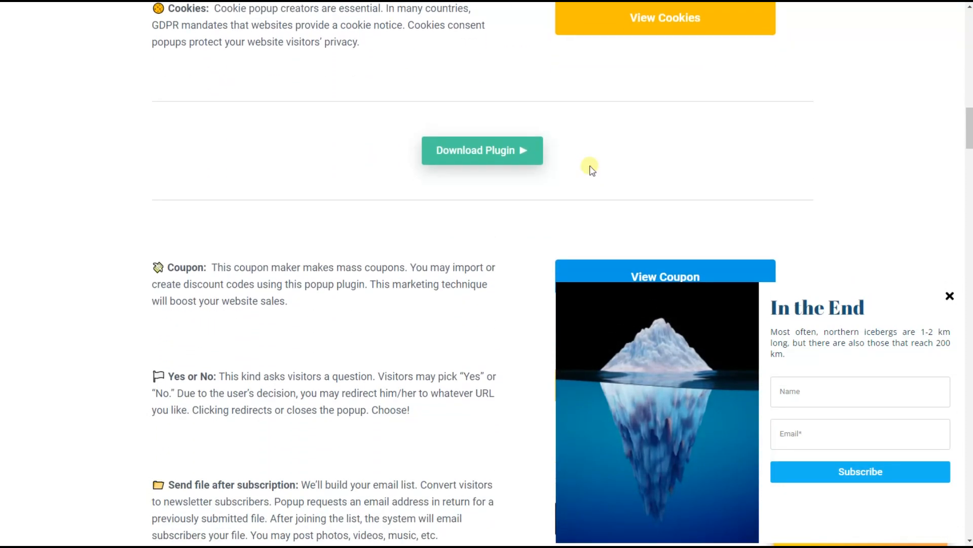
{"action": "scroll", "coordinate": [592, 171], "scroll_direction": "down", "scroll_amount": 7}
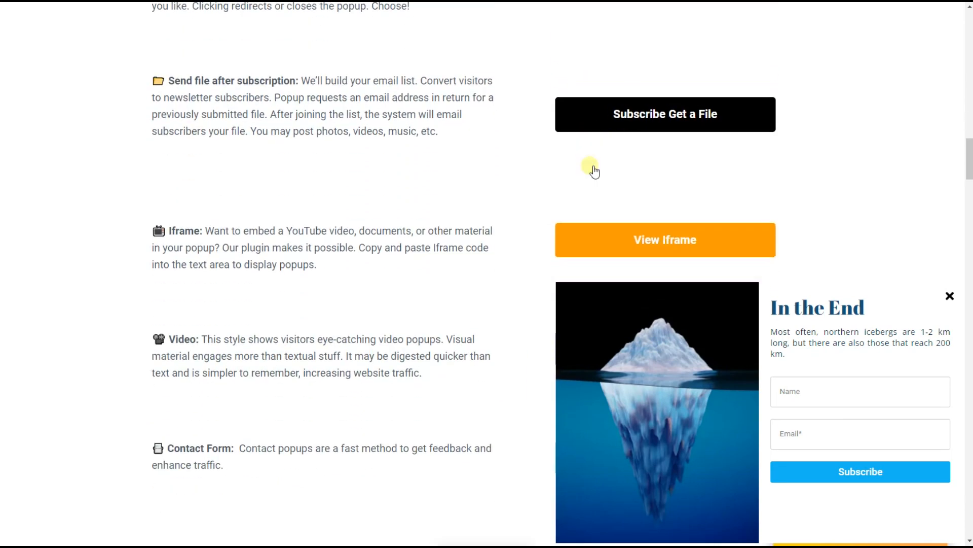
{"action": "scroll", "coordinate": [591, 167], "scroll_direction": "down", "scroll_amount": 3}
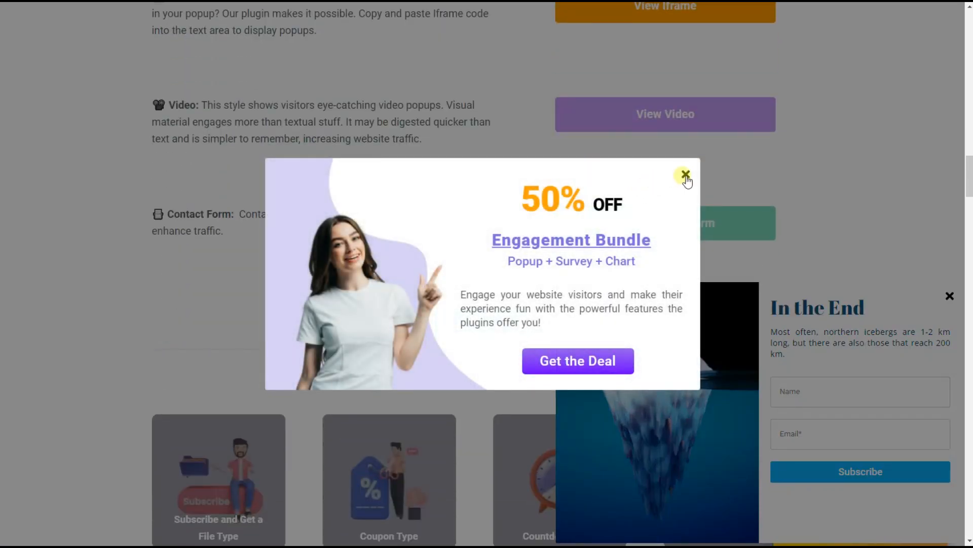
{"action": "left_click", "coordinate": [686, 175]}
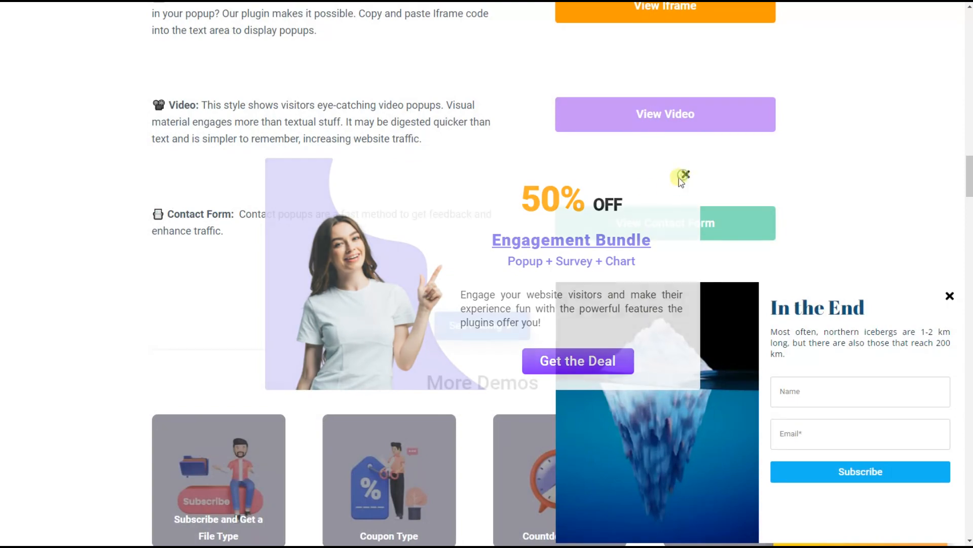
{"action": "scroll", "coordinate": [569, 202], "scroll_direction": "down", "scroll_amount": 5}
{"action": "scroll", "coordinate": [576, 205], "scroll_direction": "down", "scroll_amount": 10}
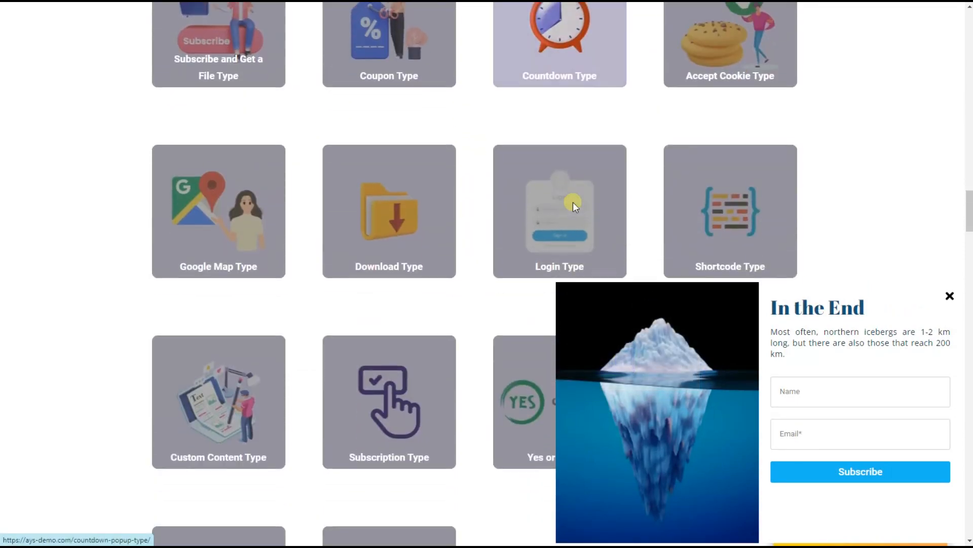